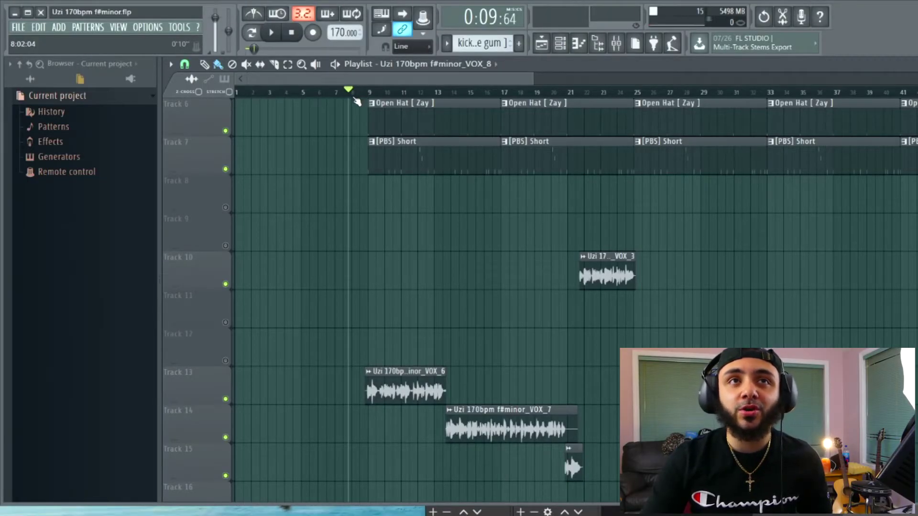
Step: Audition the song, then open the Mixer and select insert 21 for the vocal
key(space)
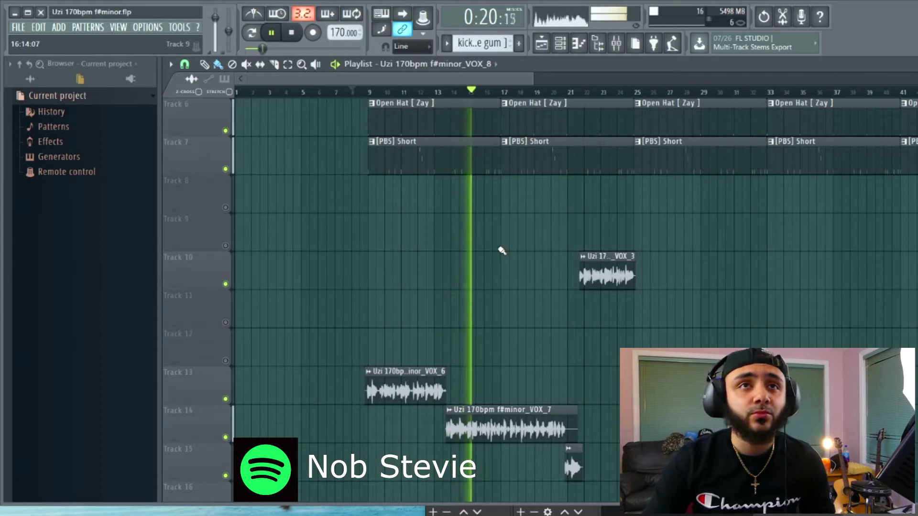
key(space)
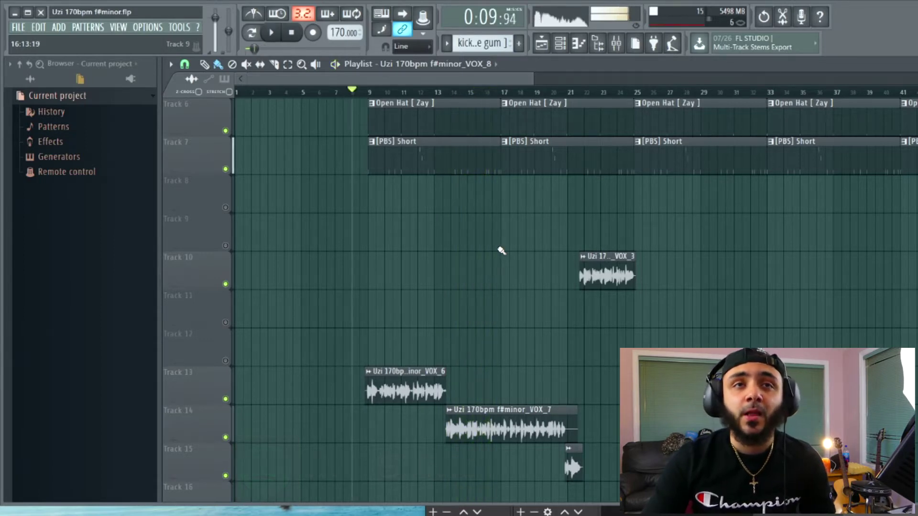
click(617, 45)
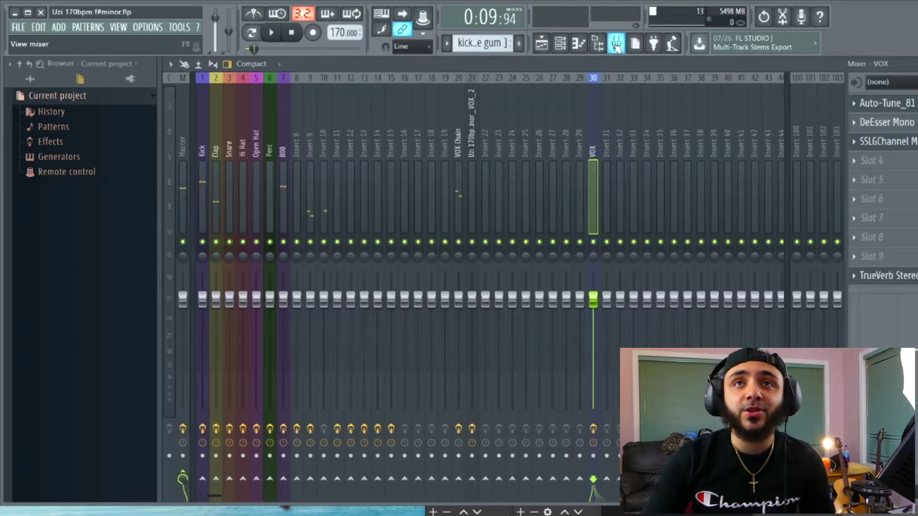
click(471, 123)
click(458, 121)
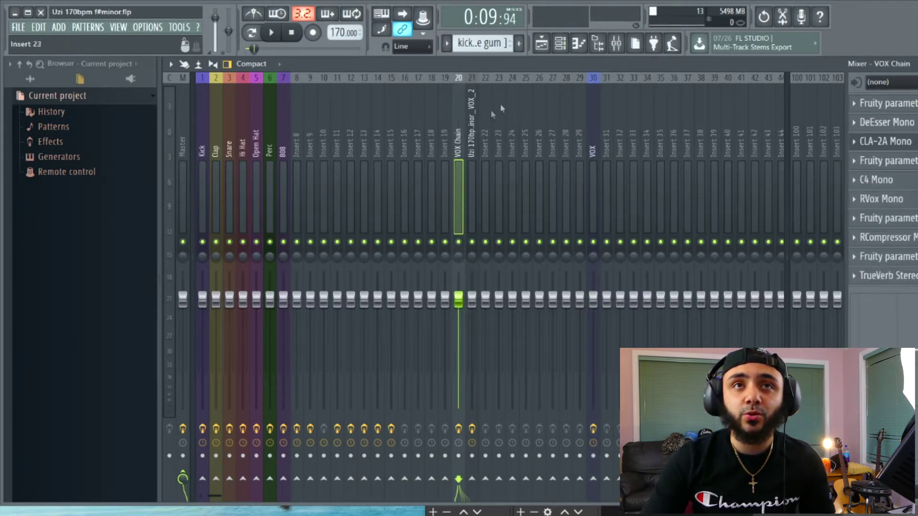
click(473, 113)
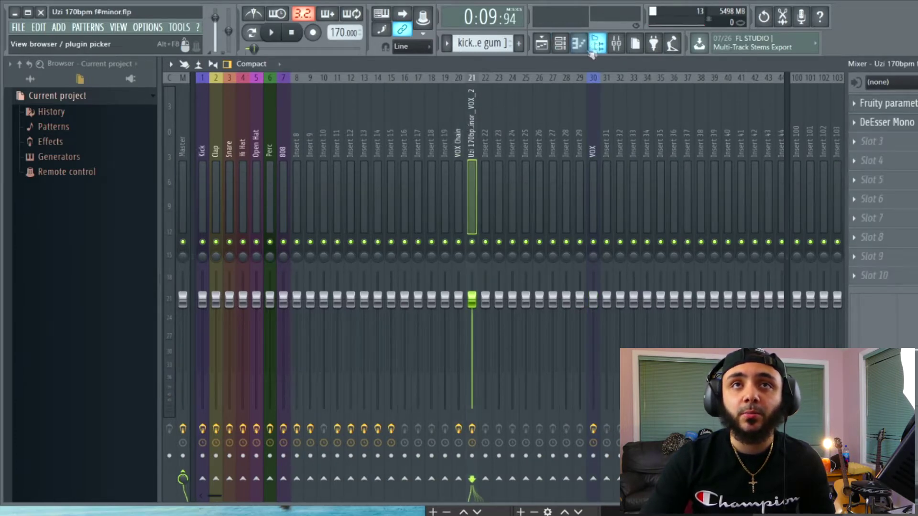
Step: Route the selected vocal channel to mixer insert 21
right_click(469, 126)
mouse_move(580, 170)
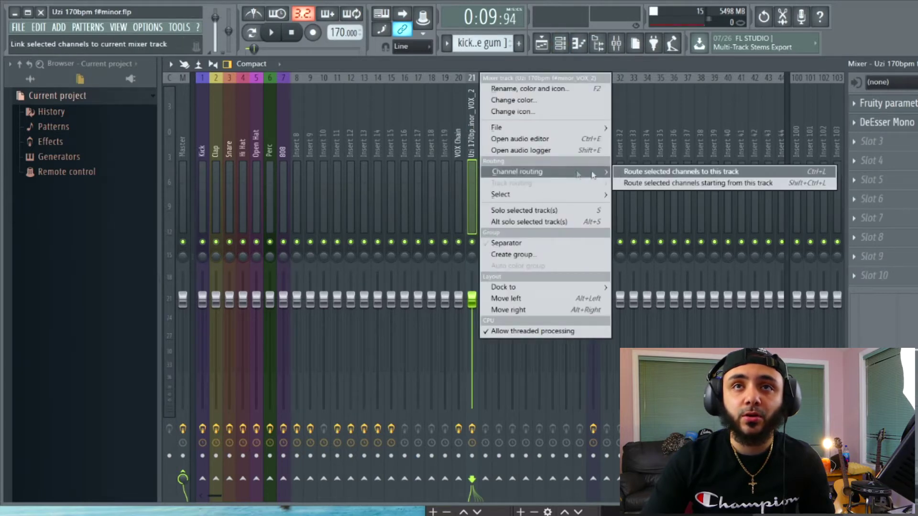
click(658, 177)
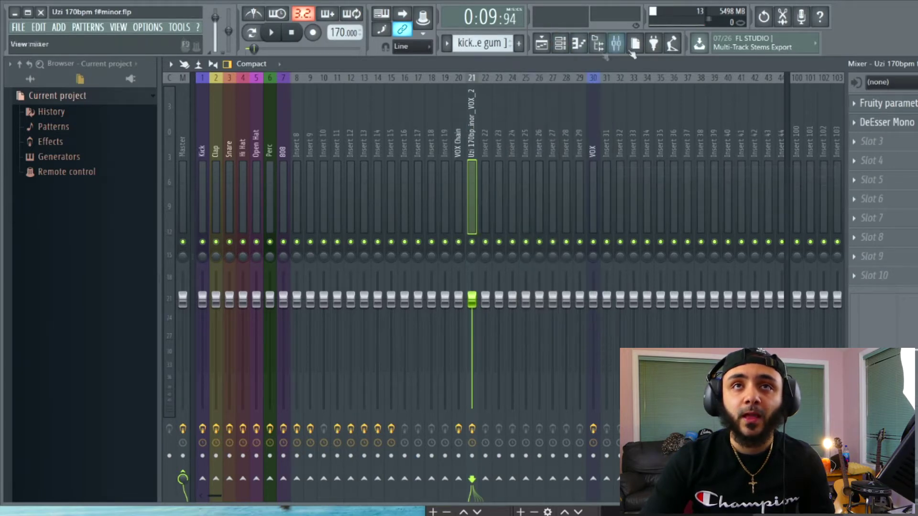
click(542, 48)
click(616, 43)
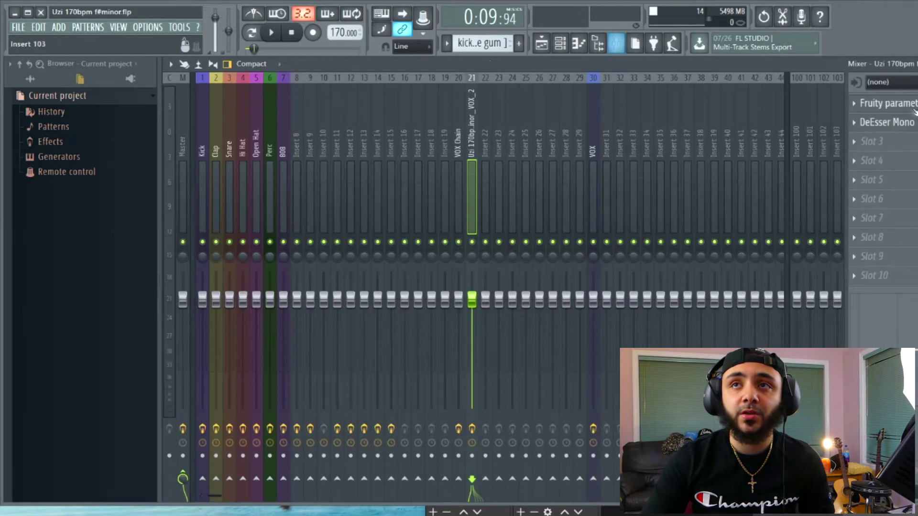
Step: Check the Fruity Parametric EQ and DeEsser Mono plugins on insert 21
click(915, 109)
click(901, 126)
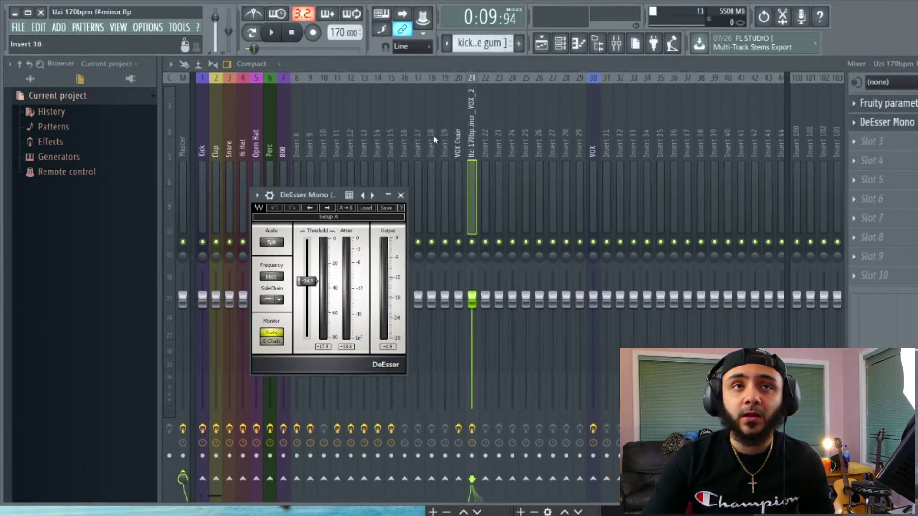
click(401, 196)
Step: Play back the vocal, stop it, and open the plugin list for effect slot 3
key(space)
click(542, 43)
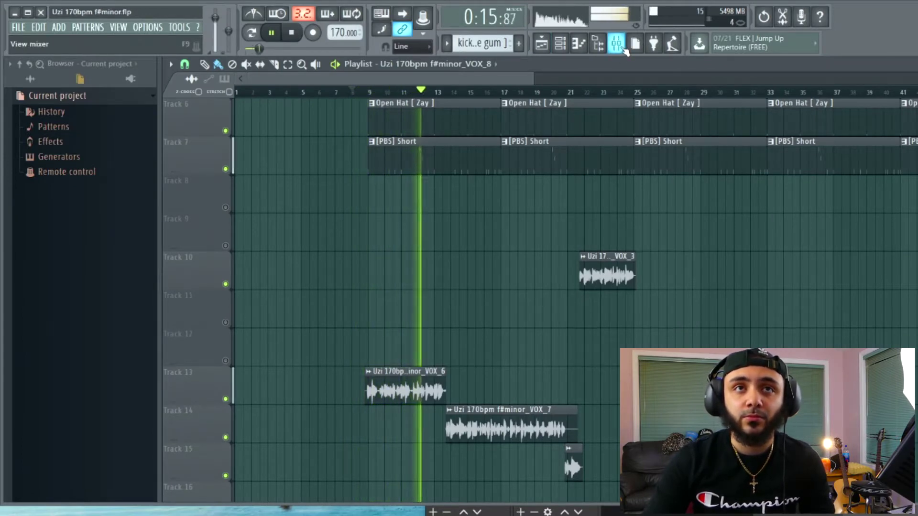
key(space)
click(623, 49)
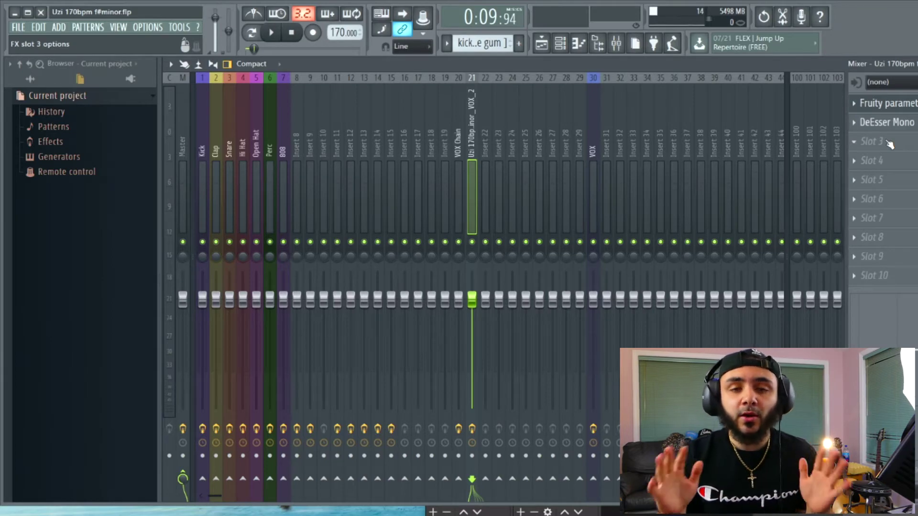
click(889, 144)
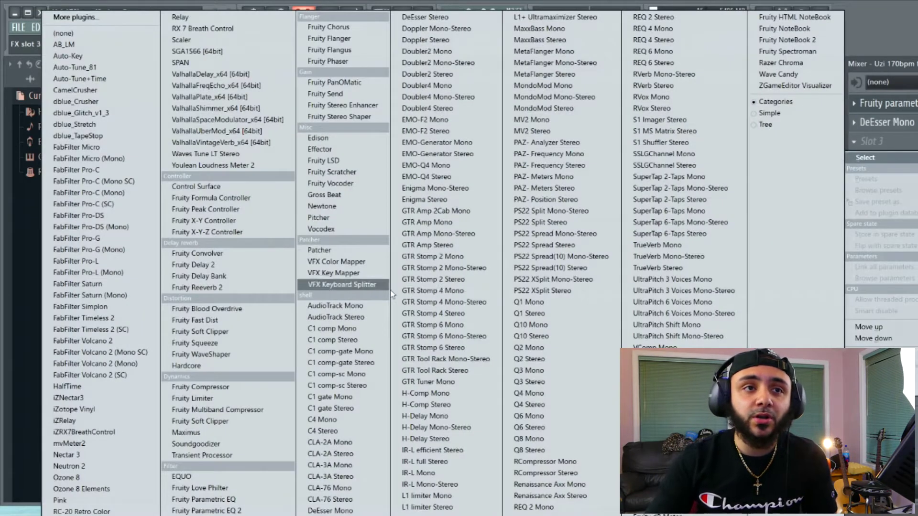
Step: Load Fruity Limiter into slot 3 and switch it to COMP mode
click(213, 399)
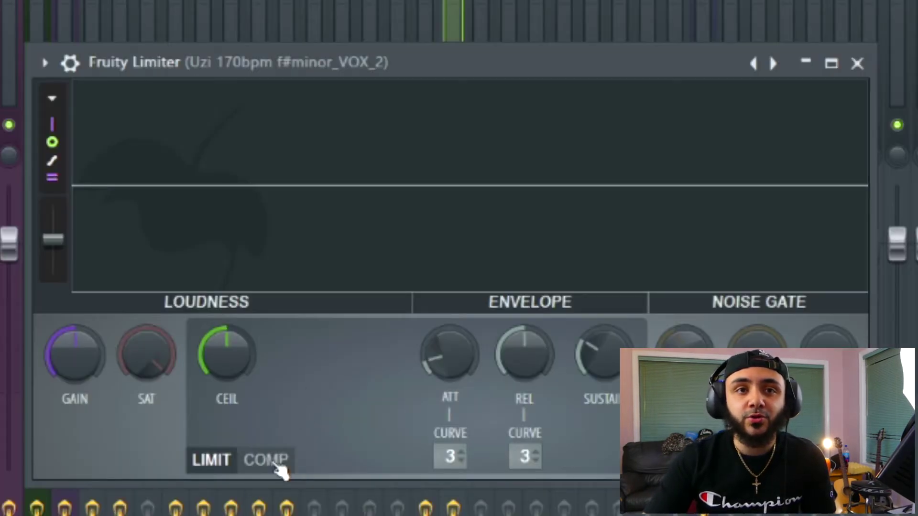
click(277, 466)
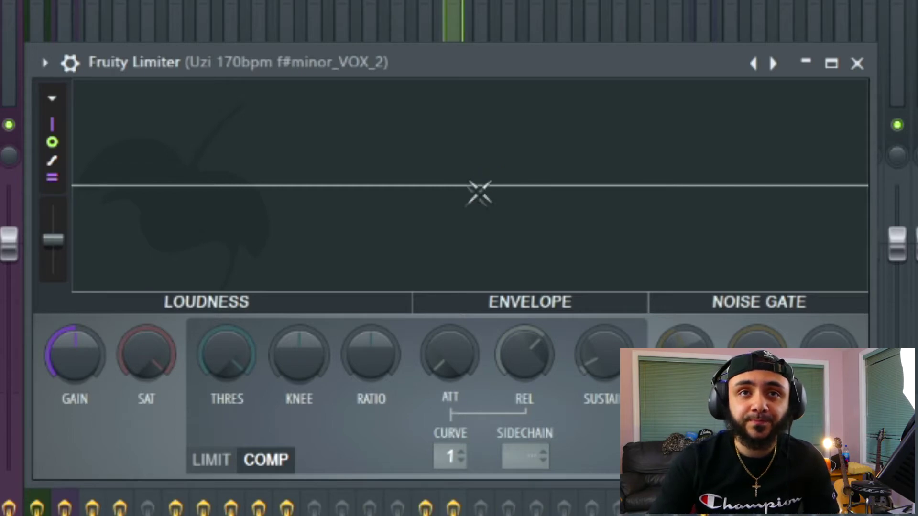
Step: Play the song, freeze the level display, and lower the Fruity Limiter threshold
key(space)
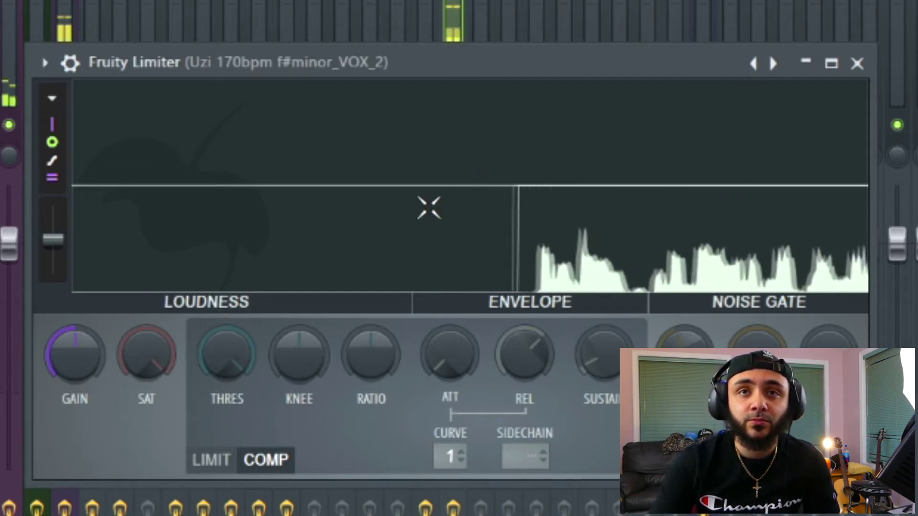
click(429, 208)
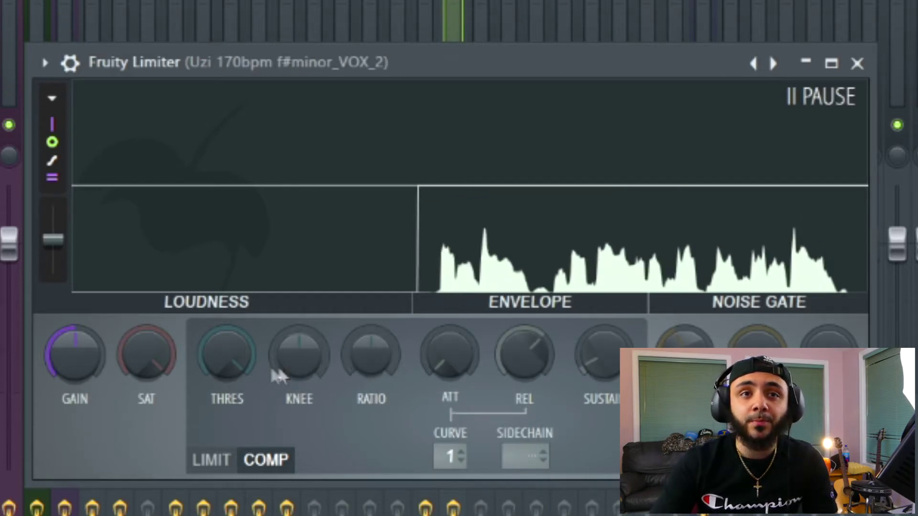
click(228, 356)
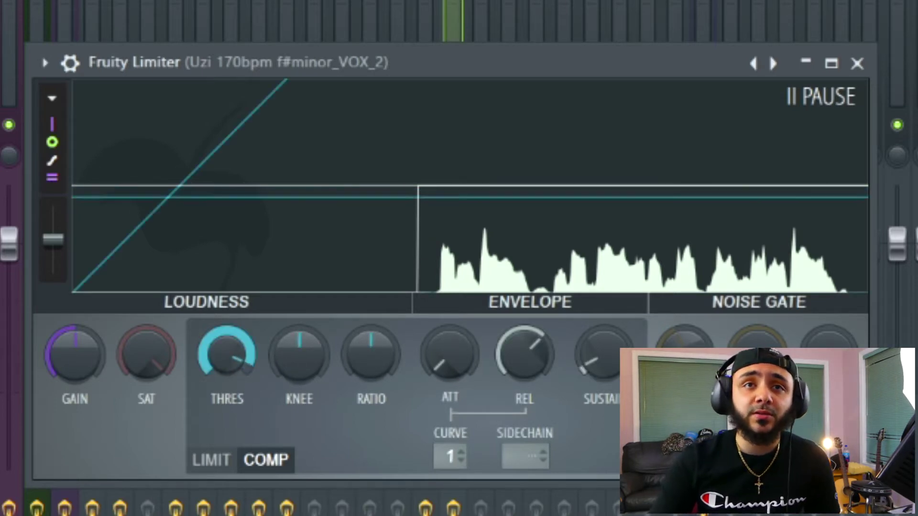
drag(227, 357, 227, 387)
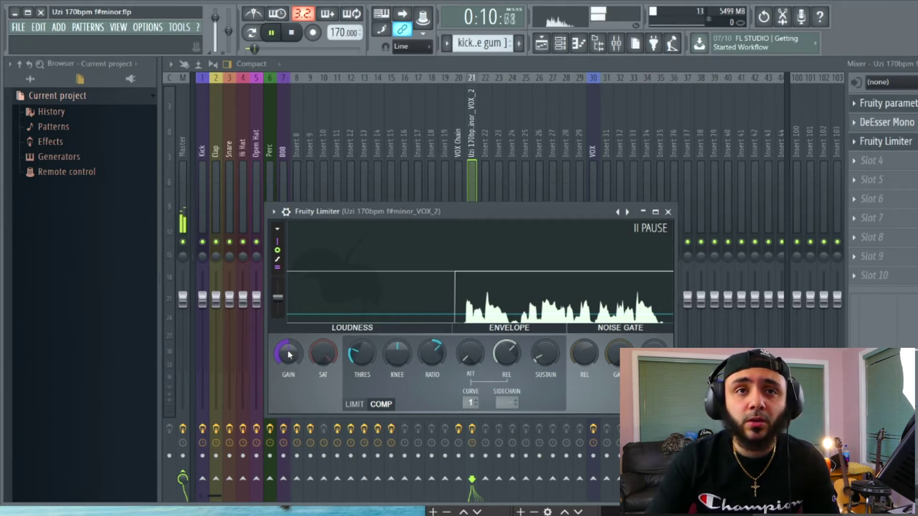
click(439, 320)
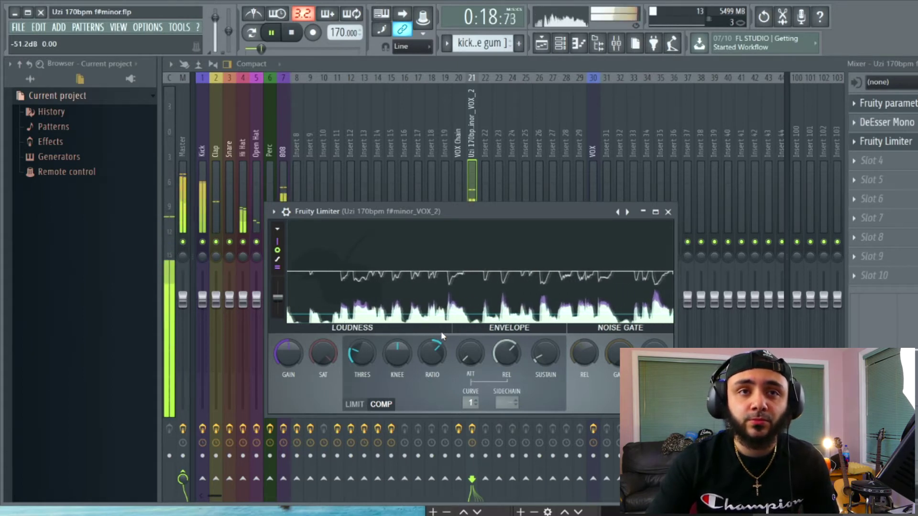
key(space)
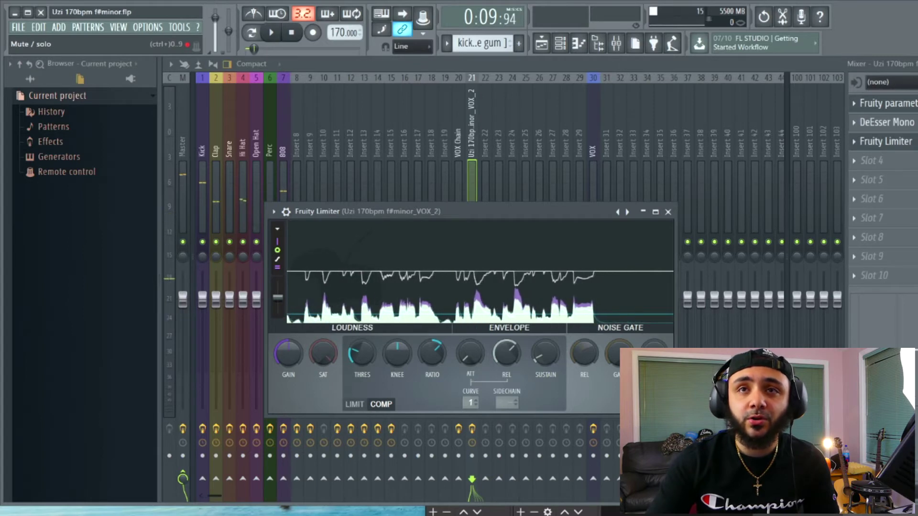
key(Escape)
click(885, 103)
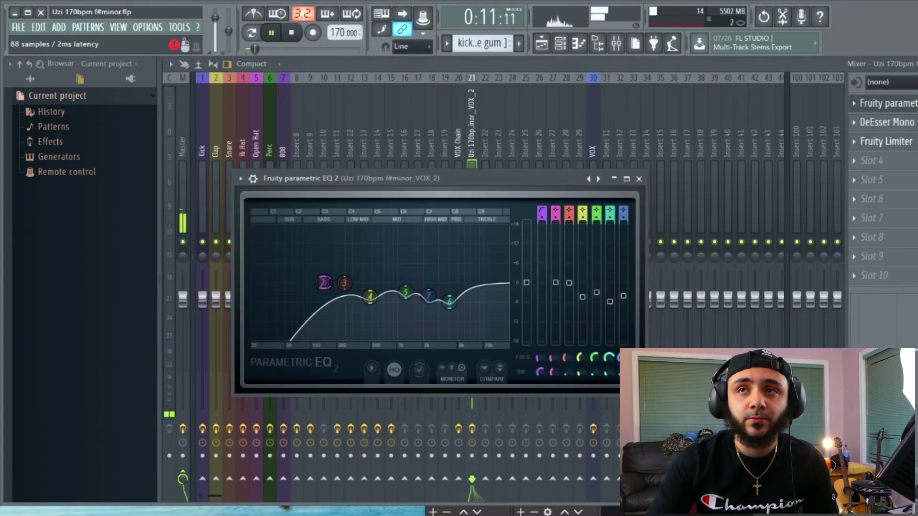
click(884, 141)
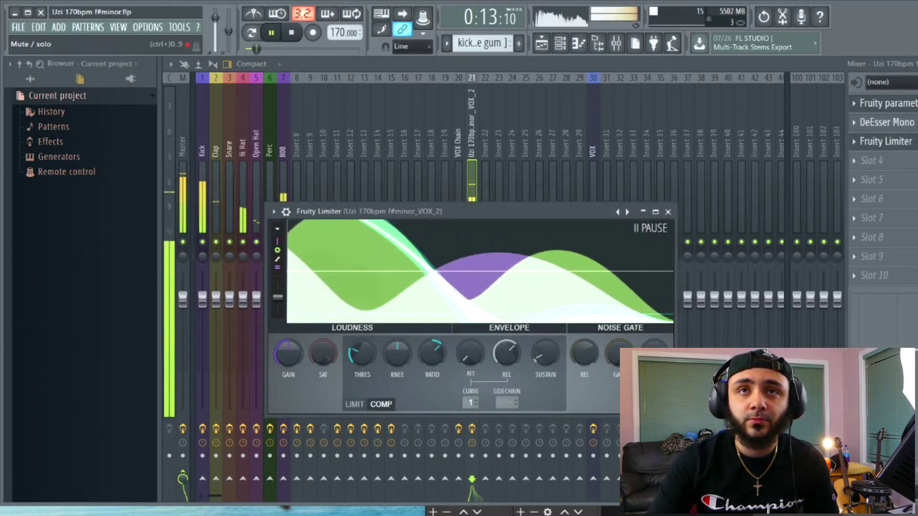
key(Escape)
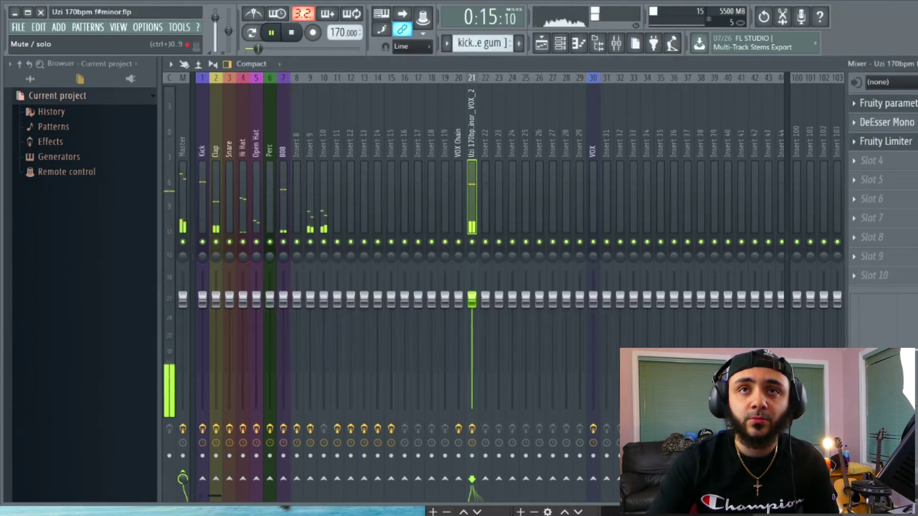
click(885, 103)
click(885, 141)
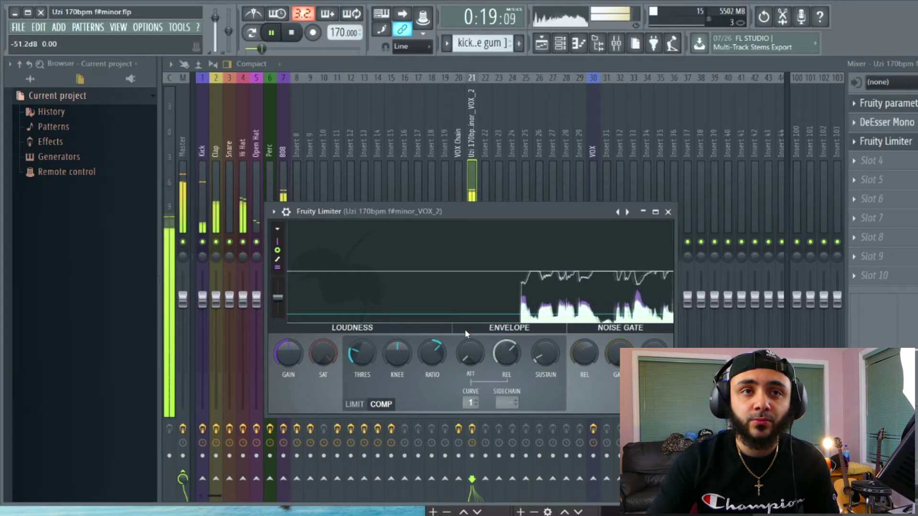
Step: Stop, replay and stop the song again to hear the compressed vocal
key(space)
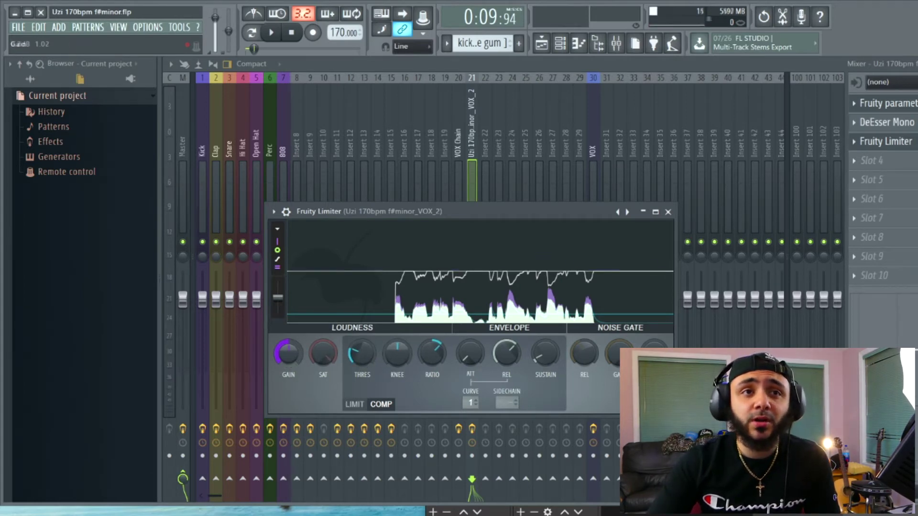
key(space)
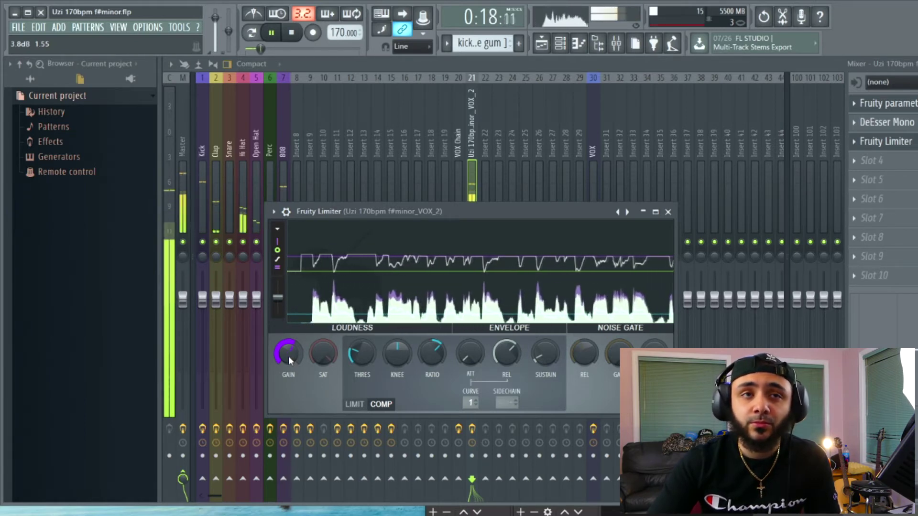
key(space)
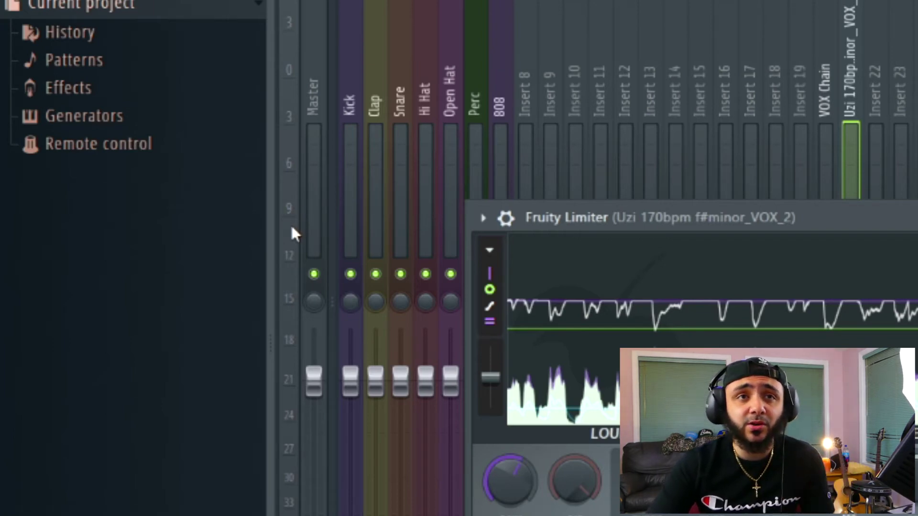
Step: During playback, lower the Fruity Limiter GAIN to about 1.4 dB, then stop
key(space)
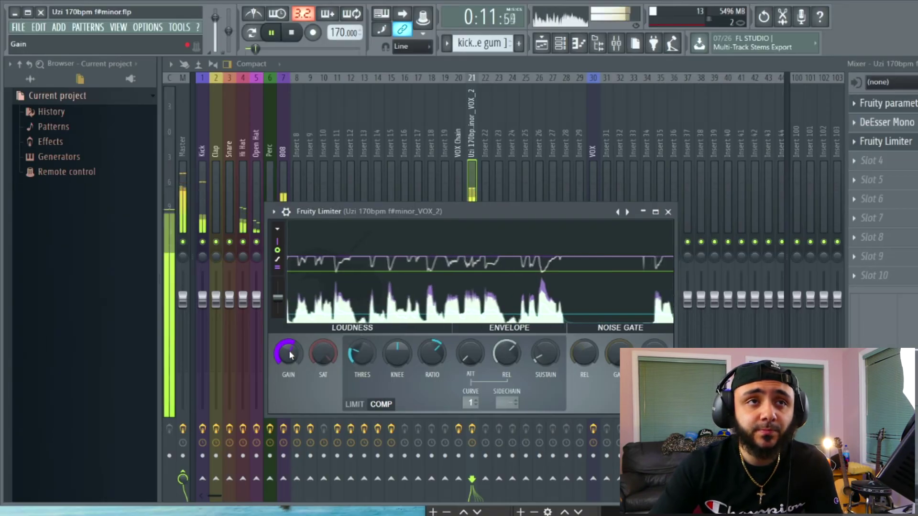
drag(289, 354, 290, 354)
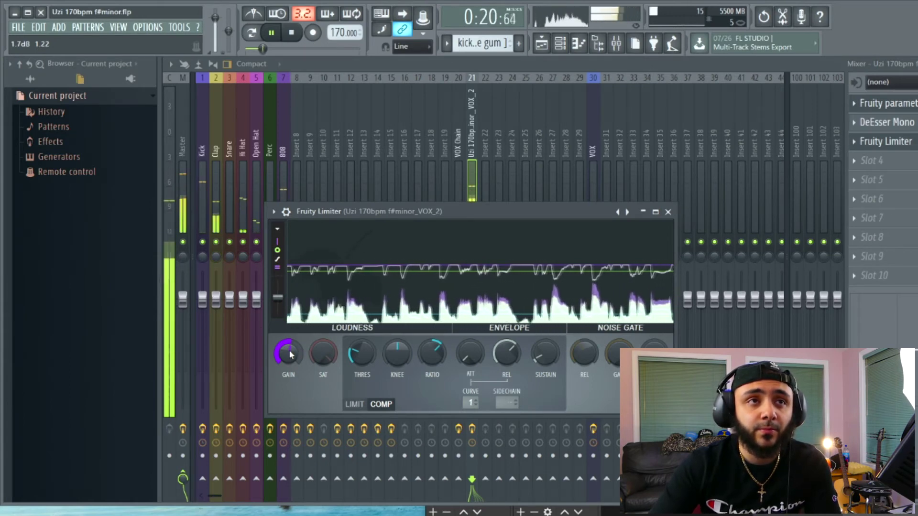
key(space)
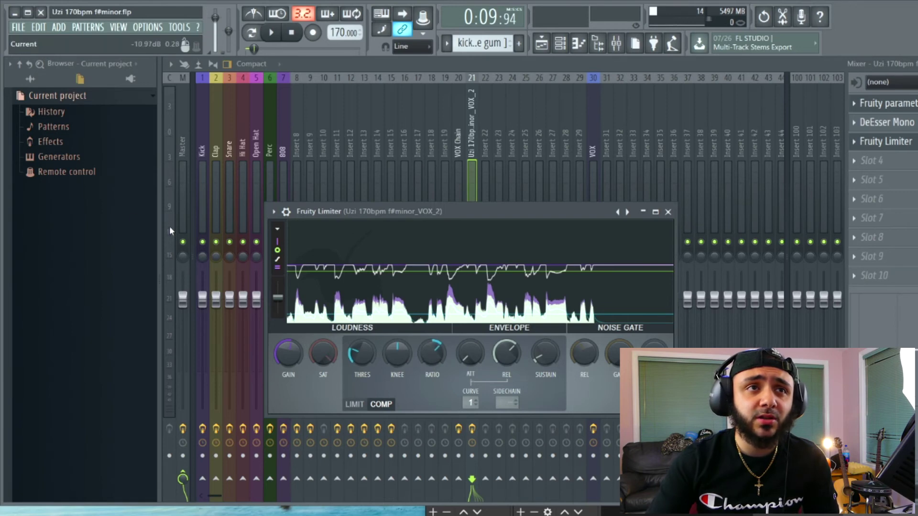
Step: While playing, set RATIO to 3.5:1, GAIN to about 3.9 dB, and master level to about -13 dB
key(space)
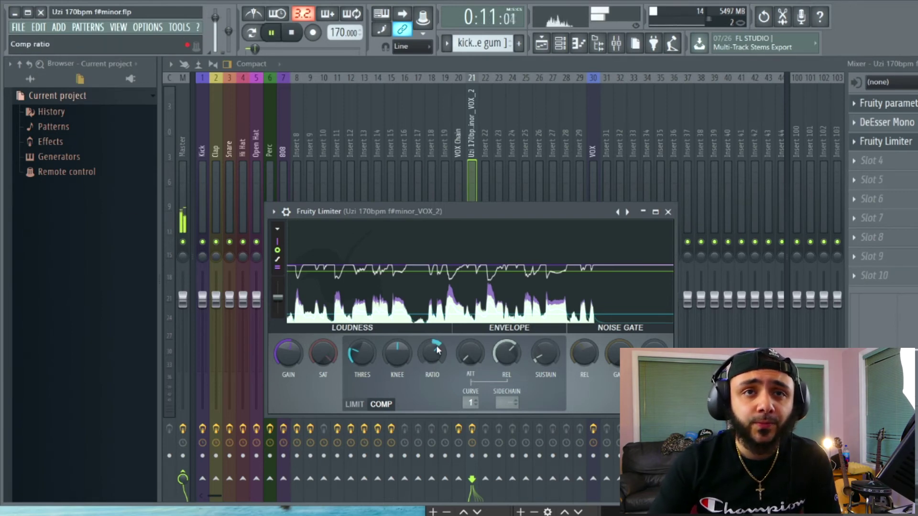
drag(436, 351, 436, 341)
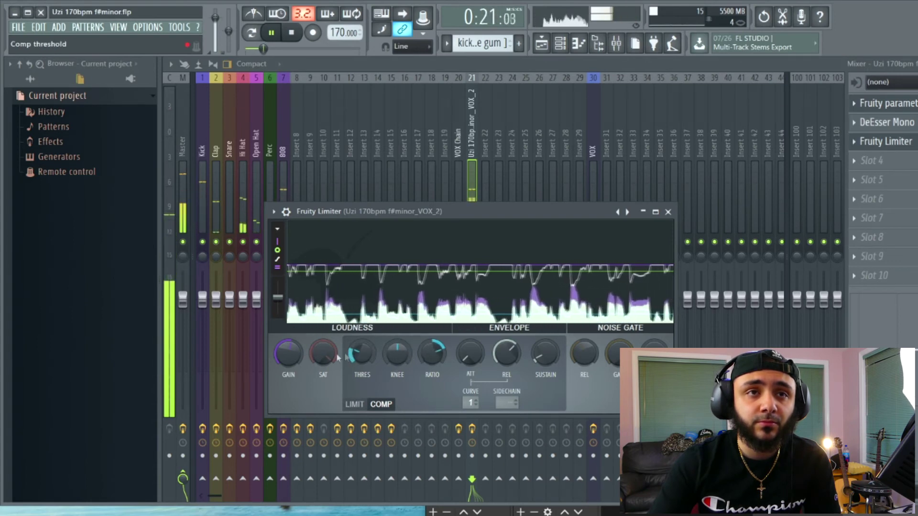
drag(296, 356, 295, 354)
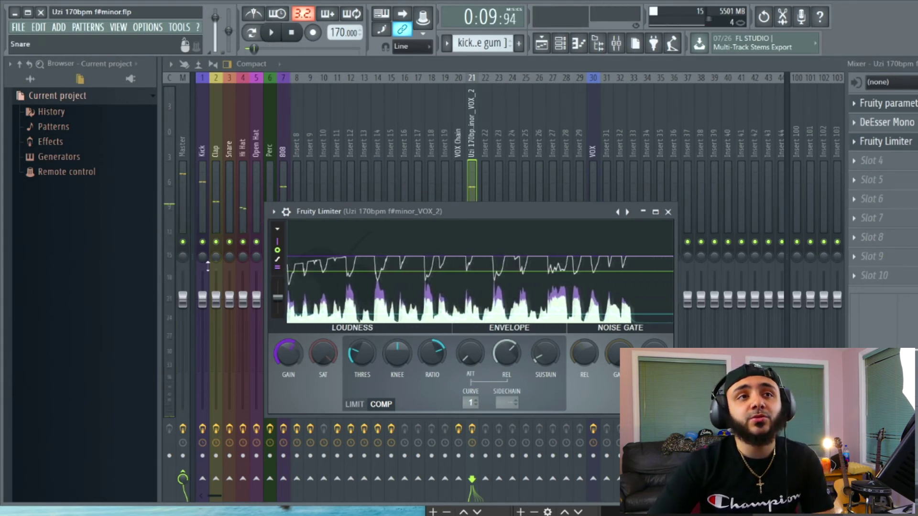
drag(170, 209, 173, 252)
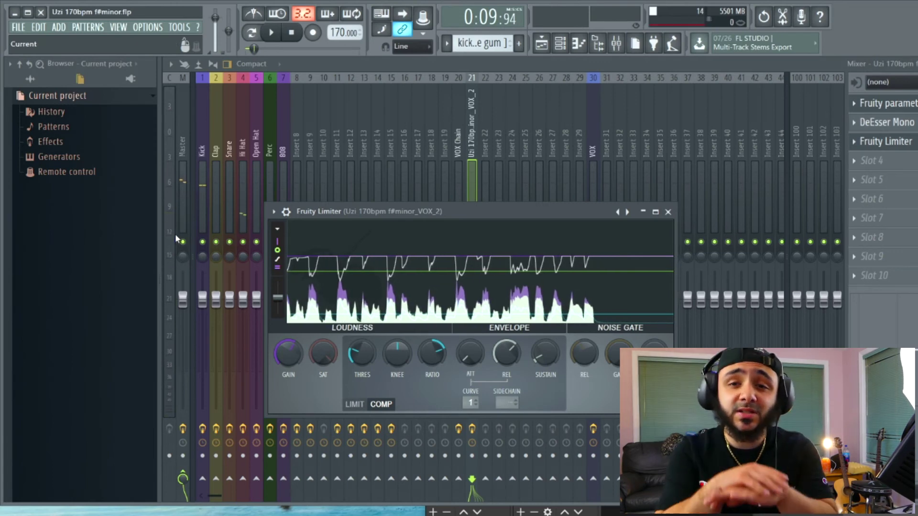